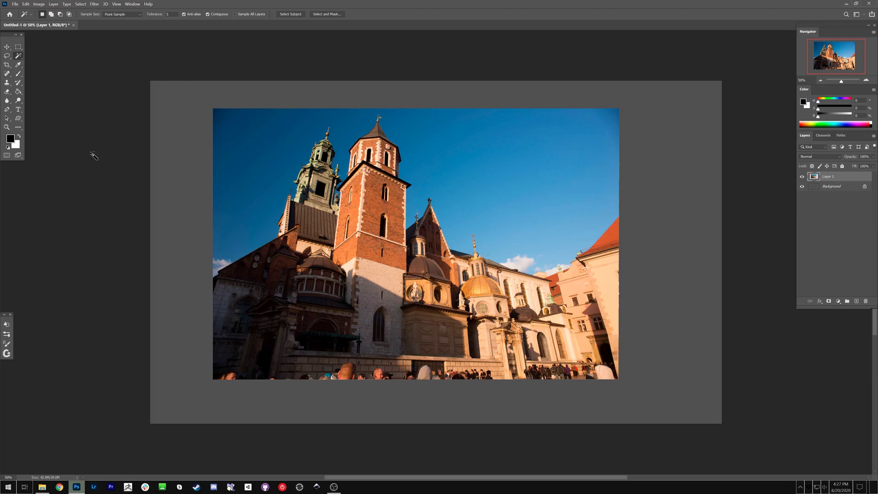
Hide the cathedral photo layer, lasso two freehand shapes, and try filling them with black.
click(802, 177)
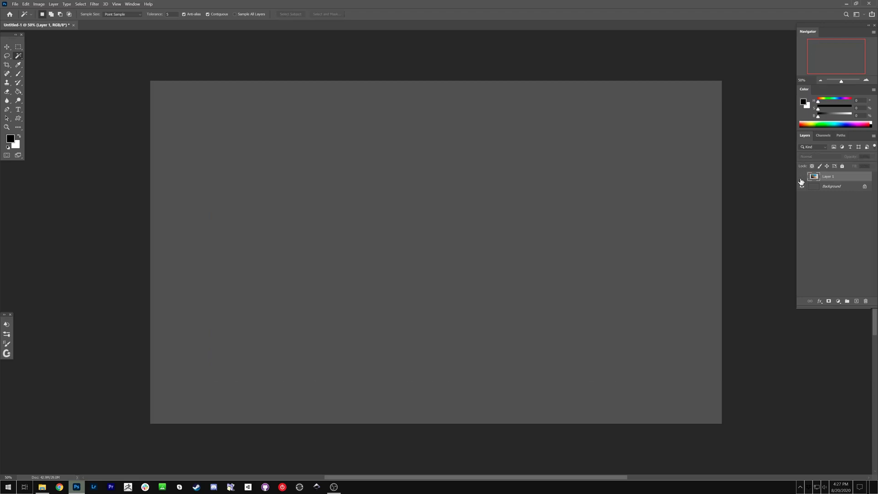
click(6, 55)
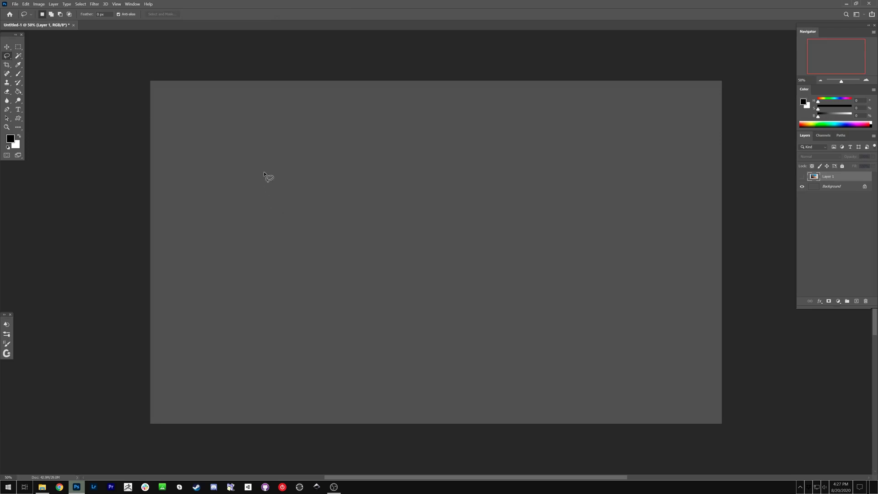
mouse_move(245, 172)
mouse_down()
mouse_move(319, 240)
mouse_move(289, 222)
mouse_up()
mouse_move(466, 168)
shift+mouse_down()
mouse_move(465, 312)
mouse_move(569, 247)
shift+mouse_up()
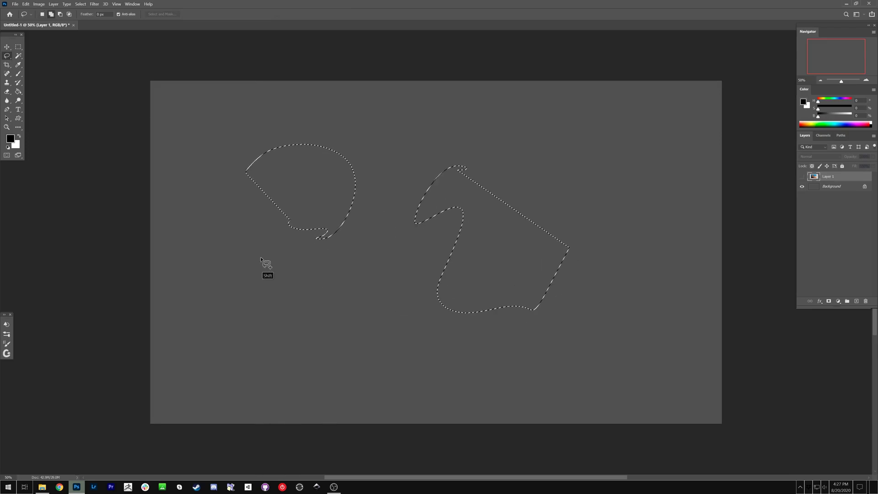
click(18, 92)
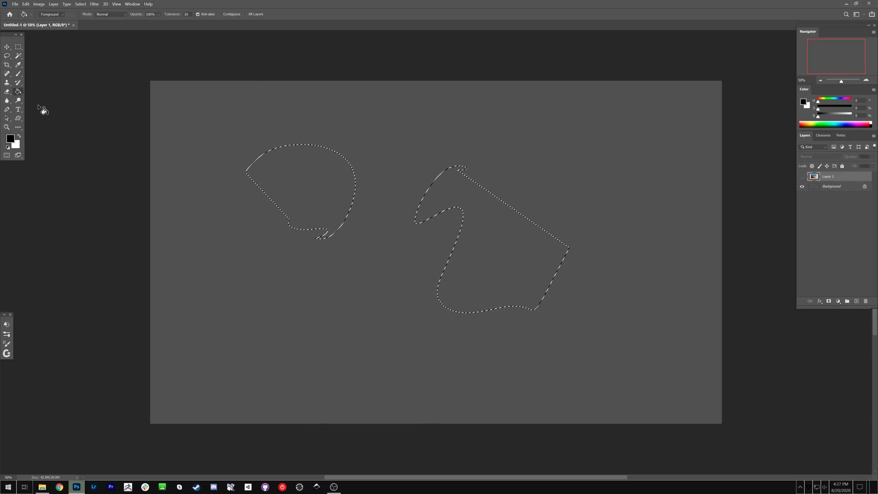
click(284, 192)
Fill the two shapes black on a new layer, then delete that layer and show the photo again.
click(451, 182)
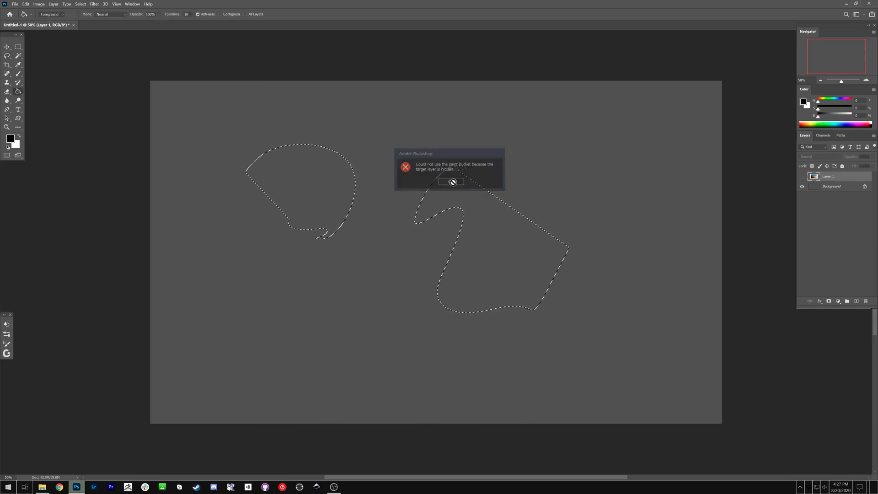
click(801, 176)
click(856, 301)
click(802, 186)
click(290, 190)
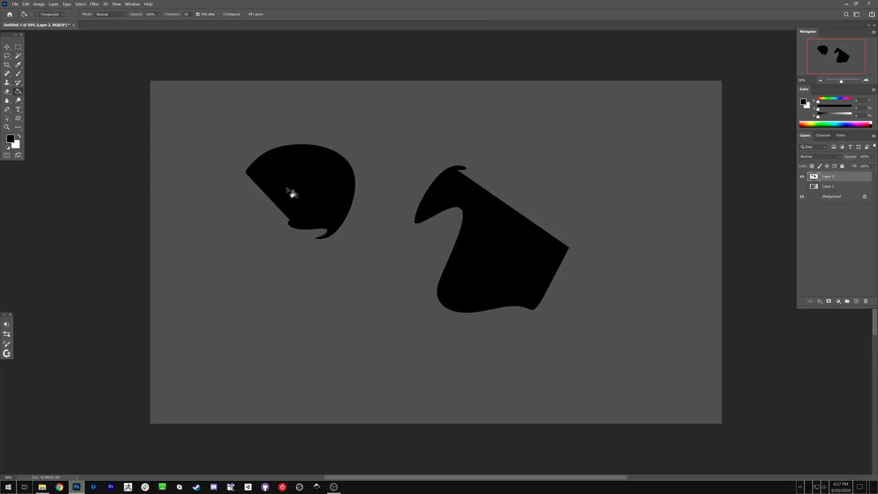
click(864, 301)
click(801, 176)
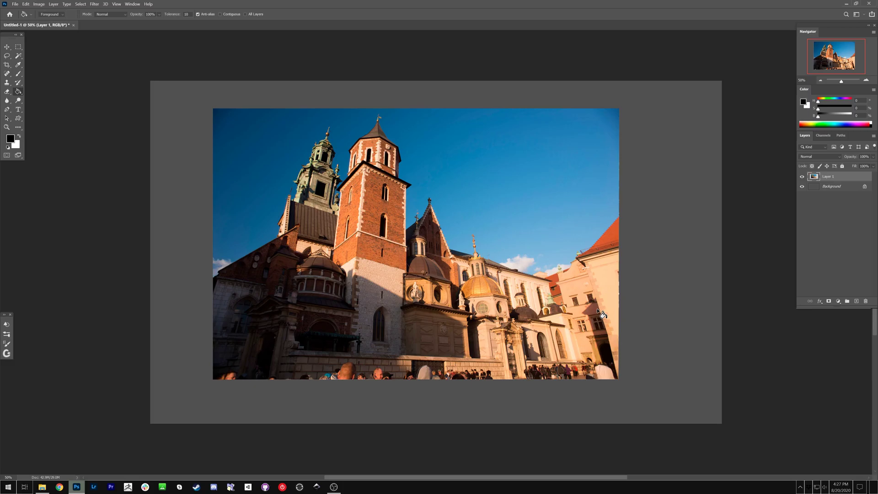
click(19, 56)
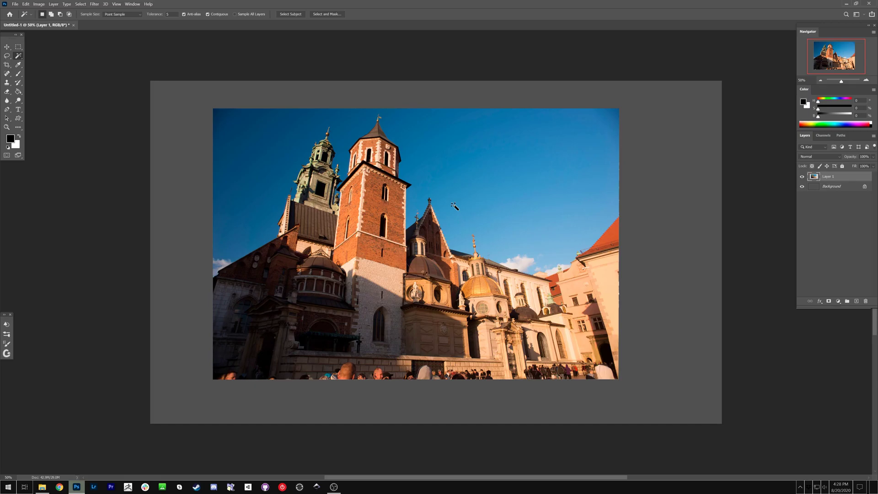
Trace a freehand selection along the bottom strip of people, then discard it.
click(7, 56)
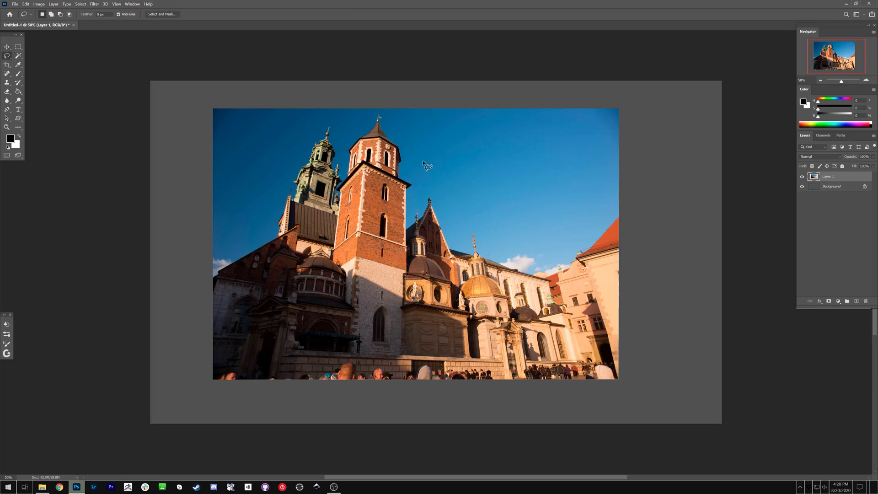
mouse_move(442, 148)
mouse_down()
mouse_move(307, 214)
mouse_move(511, 256)
mouse_move(487, 157)
mouse_up()
click(349, 257)
mouse_move(348, 256)
mouse_down()
mouse_move(226, 316)
mouse_move(426, 334)
mouse_move(434, 300)
mouse_up()
mouse_move(370, 353)
mouse_down()
mouse_move(193, 372)
mouse_move(447, 405)
mouse_move(635, 390)
mouse_up()
click(459, 438)
Select the thin strip of heads at the photo's bottom with a rectangle, delete it, and deselect.
click(18, 46)
mouse_move(642, 405)
mouse_down()
mouse_move(510, 405)
mouse_move(195, 358)
mouse_move(632, 393)
mouse_up()
key(Delete)
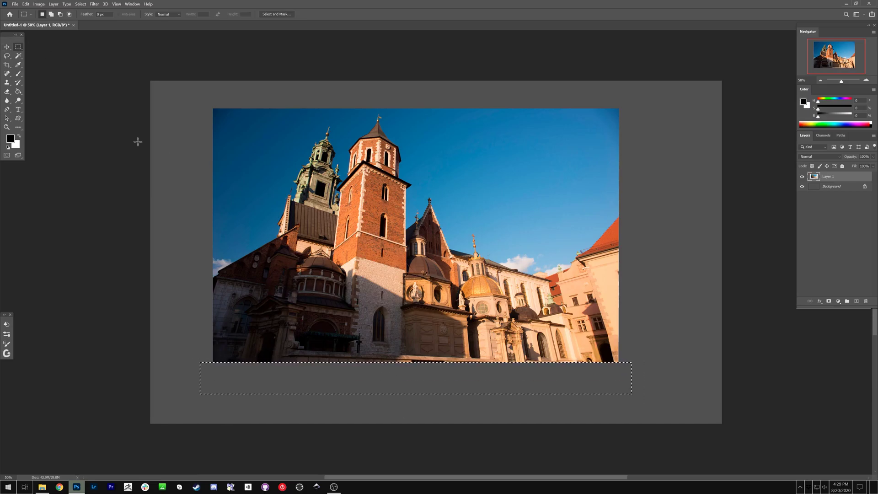
click(138, 142)
click(18, 55)
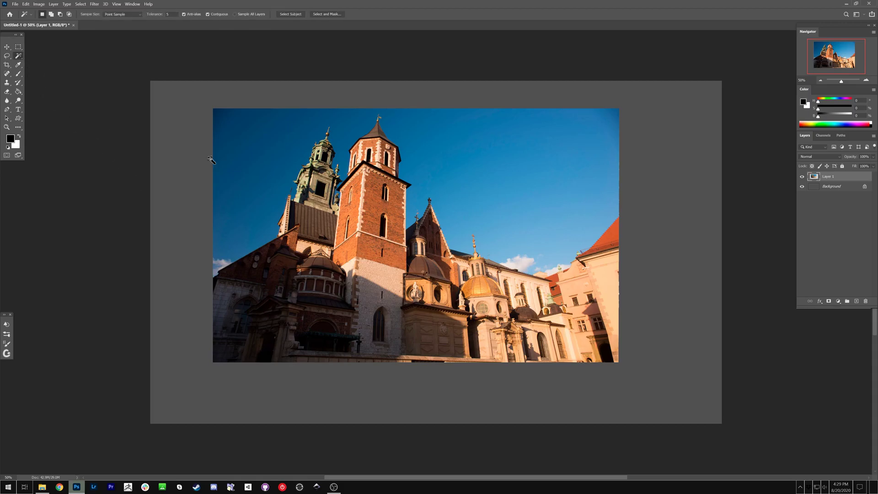
Set Magic Wand tolerance to 10 and add every sky patch, including the left-edge cloud, to the selection.
click(254, 126)
click(170, 15)
text(10)
shift+click(274, 175)
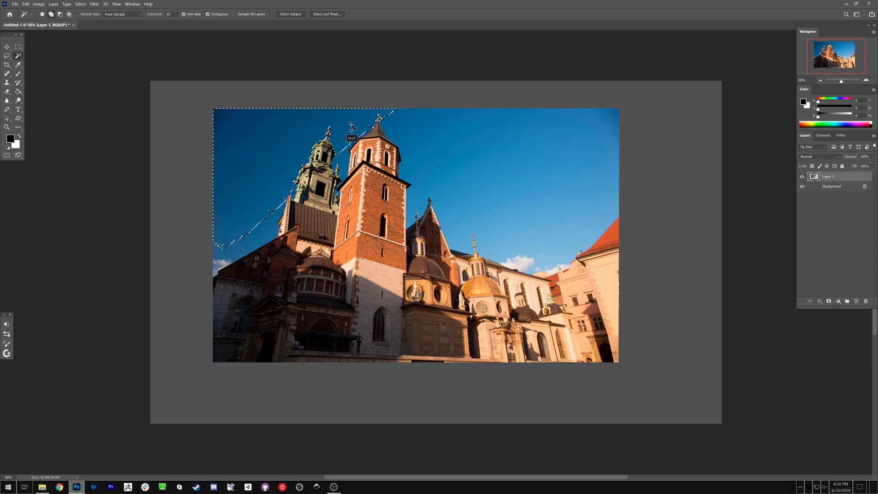
shift+click(468, 151)
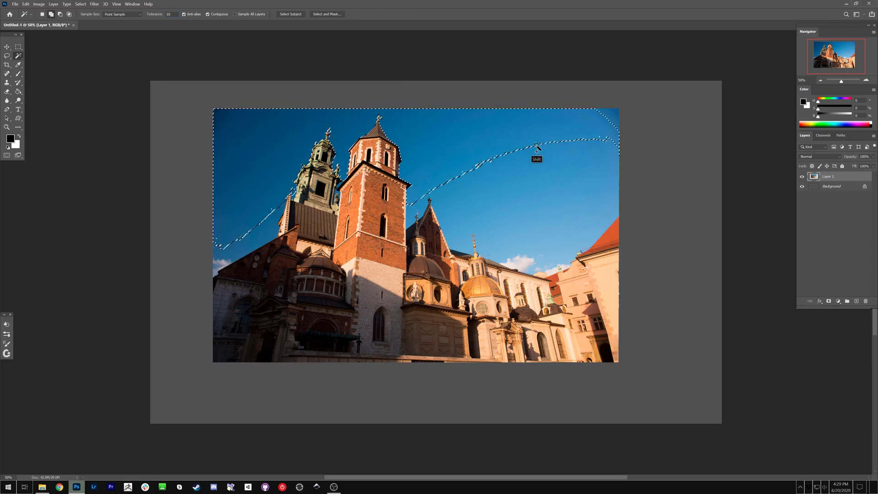
shift+click(616, 117)
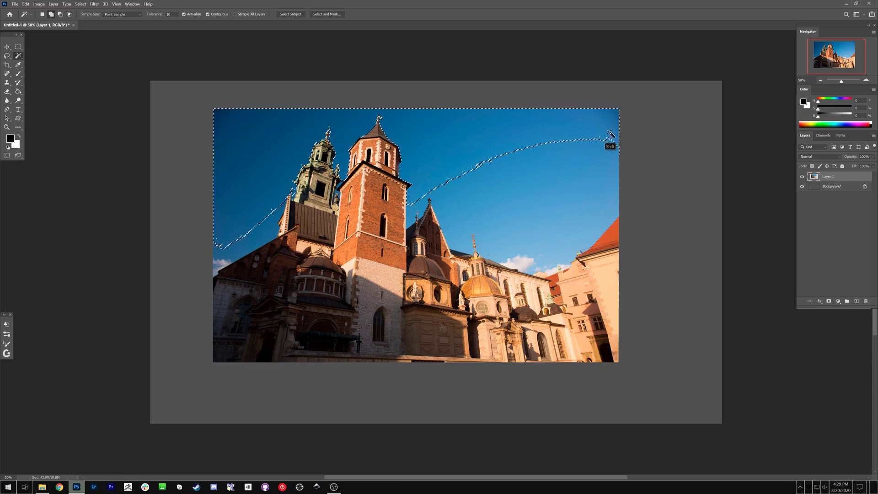
shift+click(555, 207)
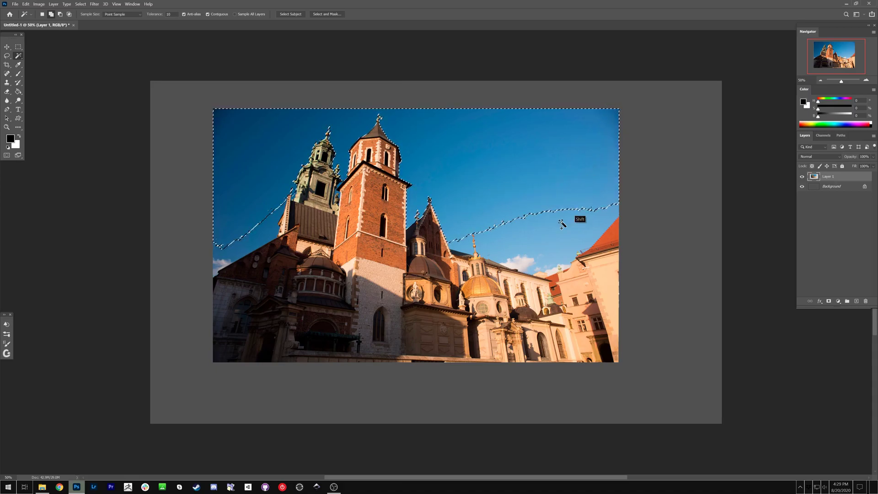
shift+click(533, 233)
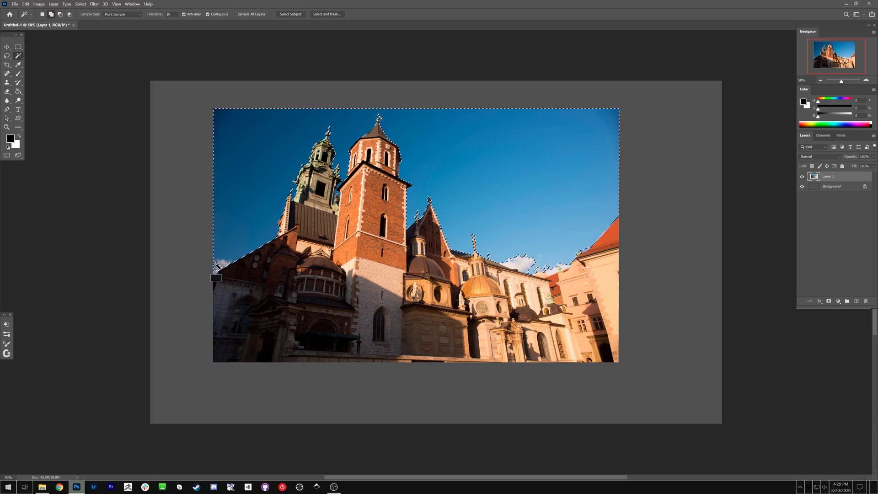
shift+click(216, 266)
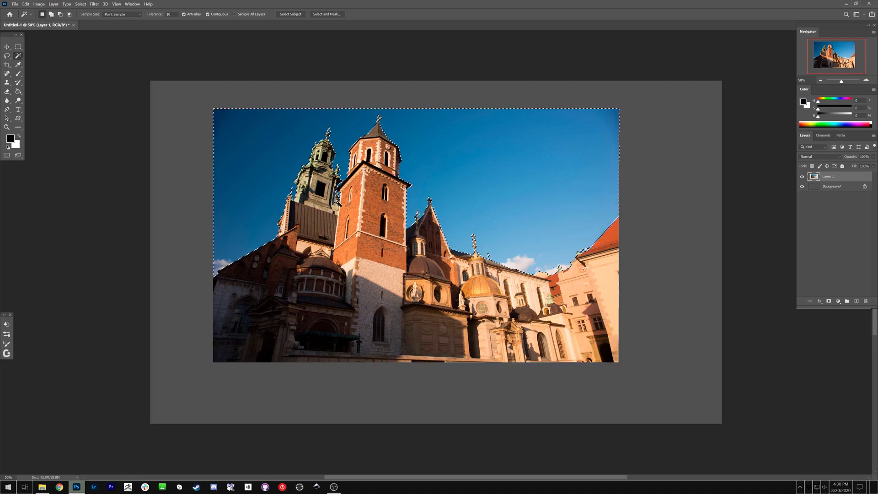
Delete the selected blue sky from Layer 1 and clear the selection.
click(7, 56)
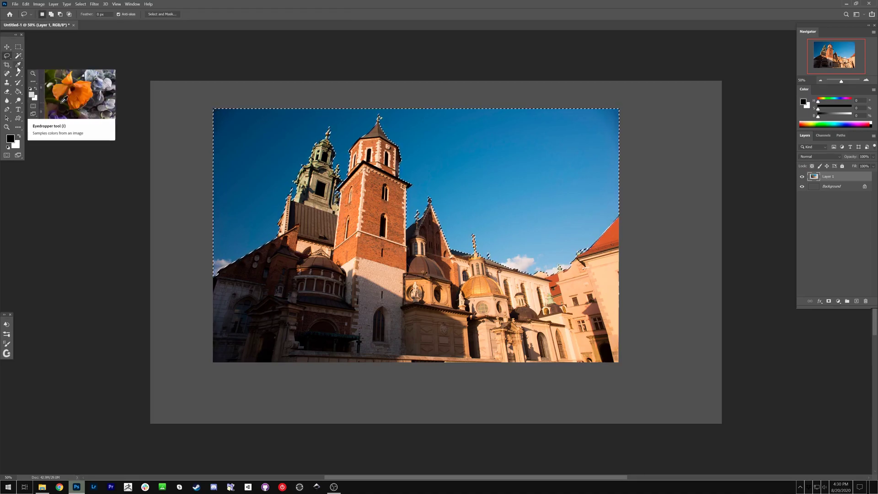
click(18, 55)
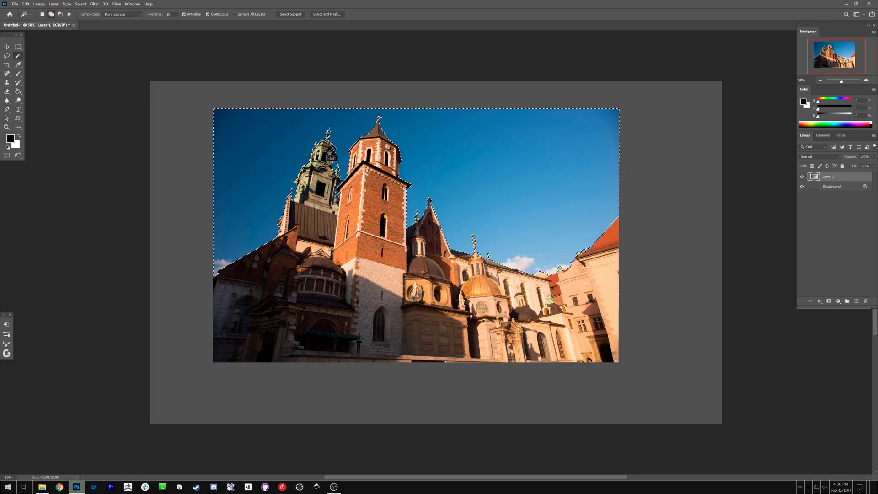
click(7, 56)
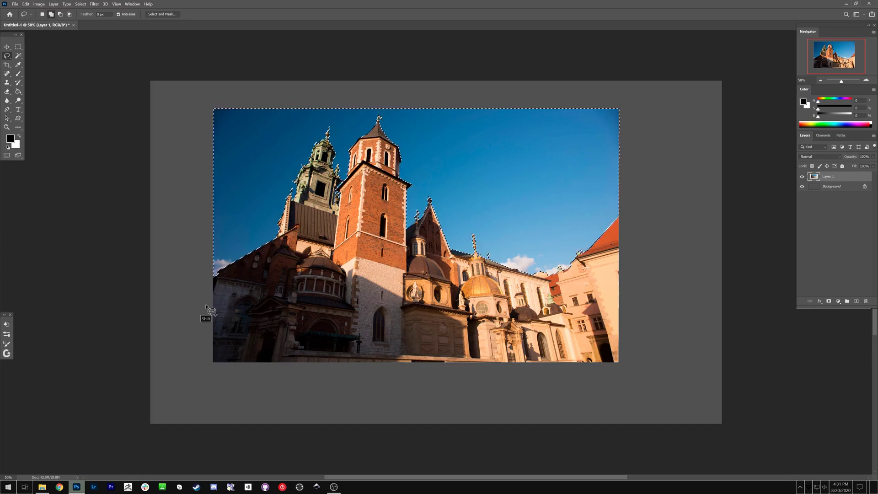
key(Delete)
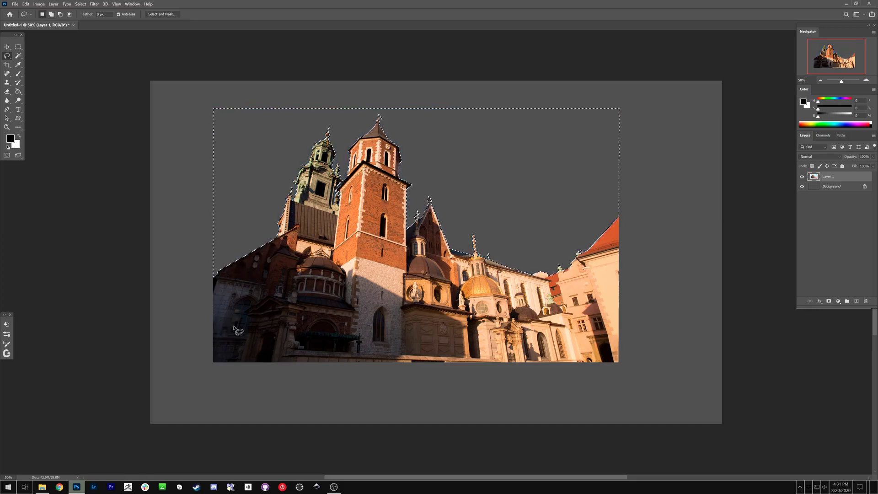
key(ctrl+d)
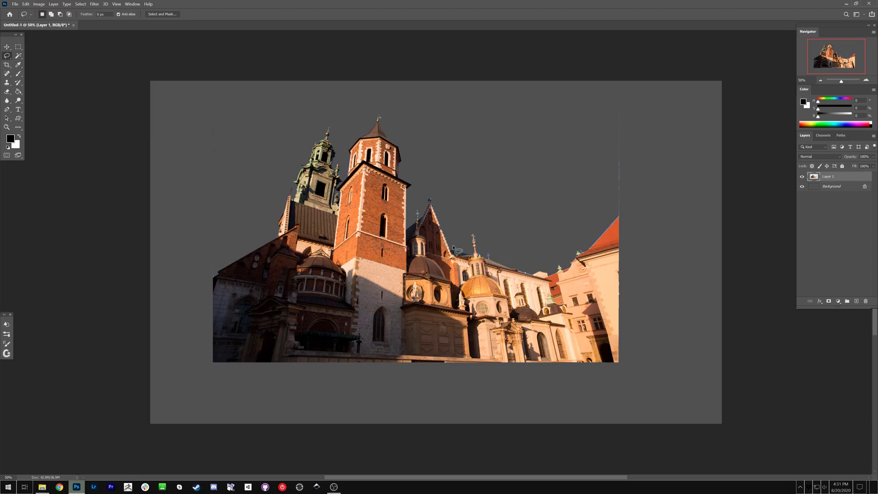
Lasso the faint leftover strips at the left and right edges, delete them, and outline leftover sky above the central building.
mouse_move(639, 93)
mouse_down()
mouse_move(584, 194)
mouse_move(623, 218)
mouse_up()
mouse_move(222, 99)
mouse_down()
mouse_move(206, 294)
mouse_move(223, 99)
mouse_up()
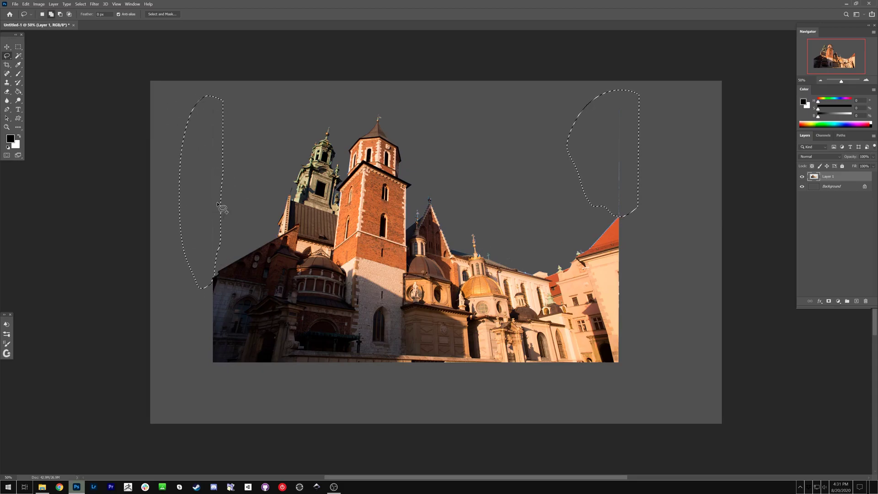
key(Delete)
key(ctrl+d)
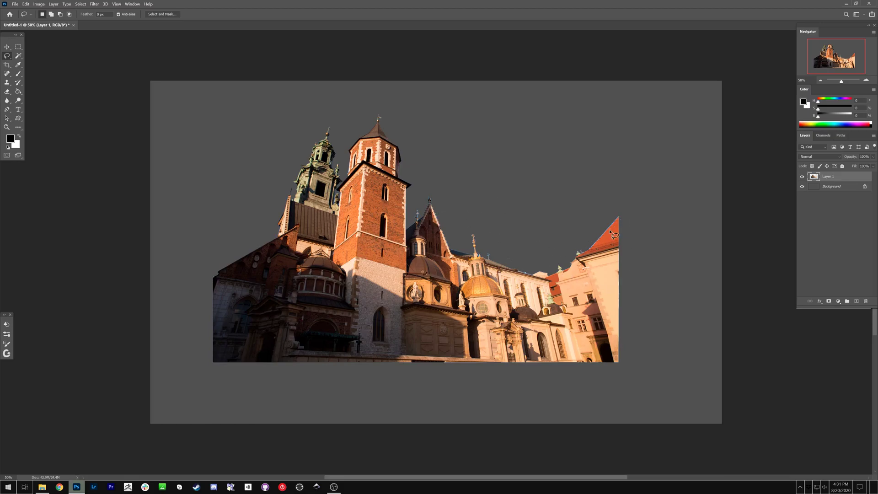
mouse_move(538, 242)
mouse_down()
mouse_move(519, 246)
mouse_move(506, 265)
mouse_move(550, 265)
mouse_up()
Select the cut-out buildings with the Magic Wand, then clear the selection and switch to the Move tool.
key(w)
click(528, 252)
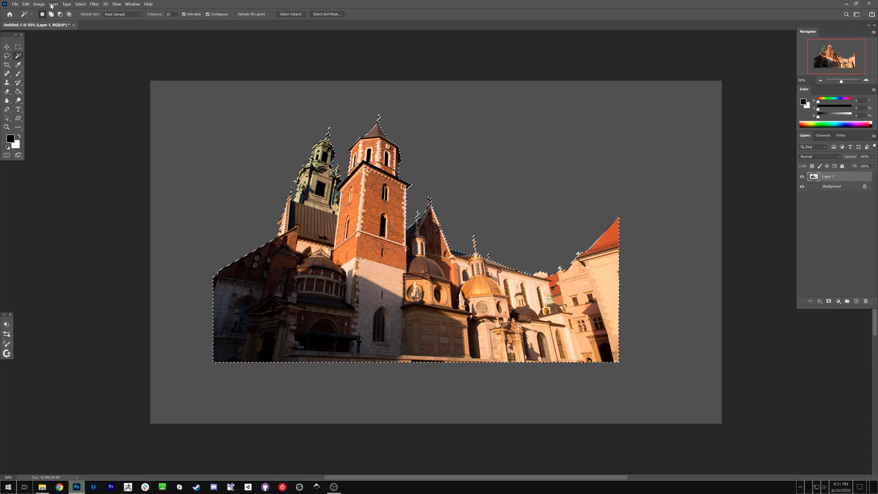
click(54, 3)
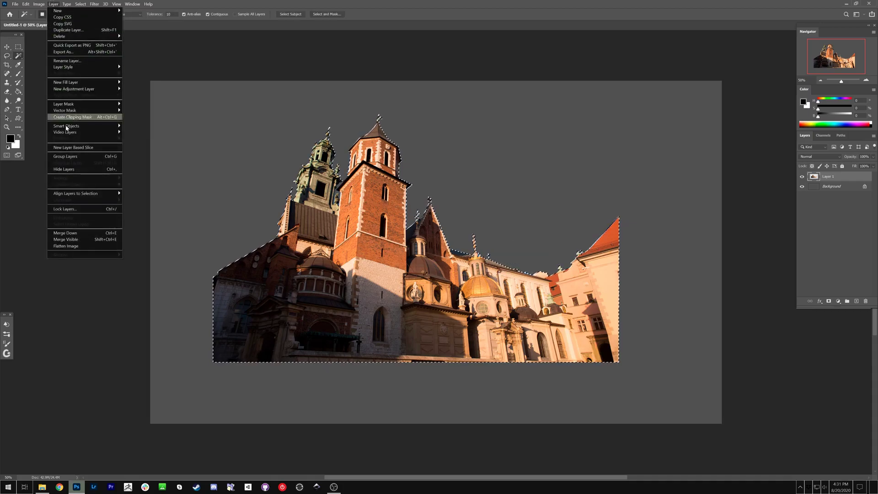
click(99, 266)
key(v)
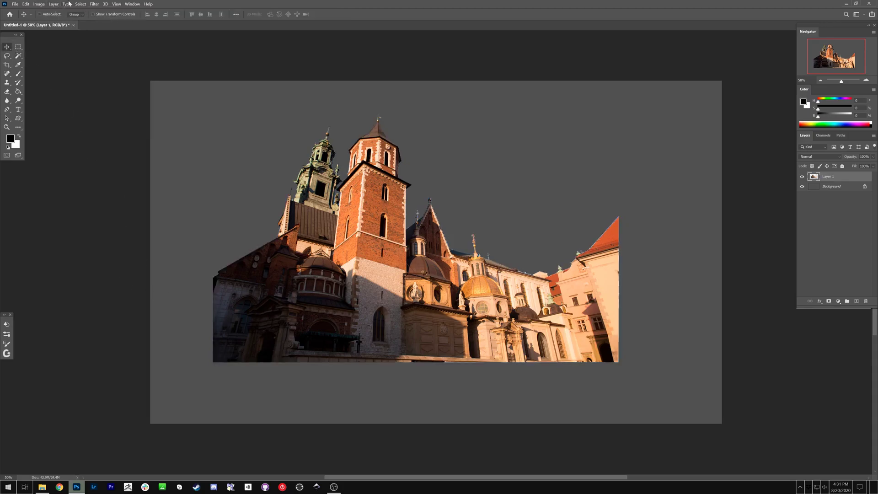
Apply a 1-pixel Layer > Matting > Defringe, then zoom in on the spire edges and back out.
click(54, 4)
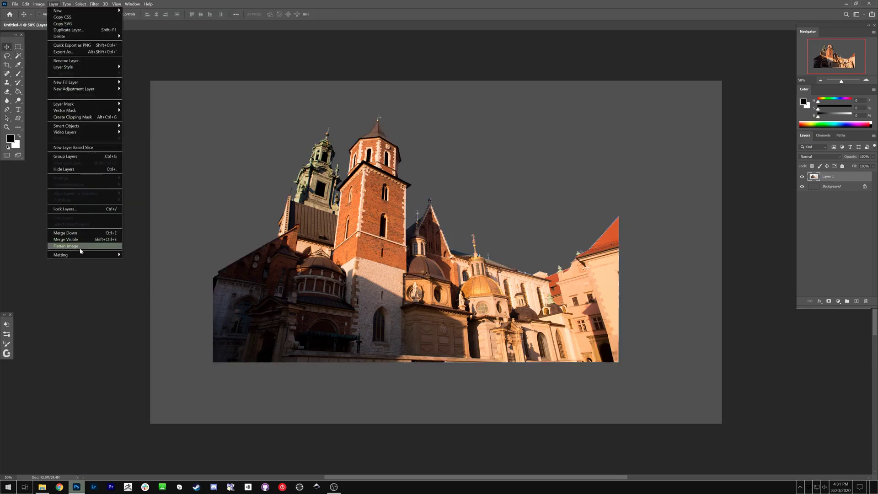
mouse_move(88, 255)
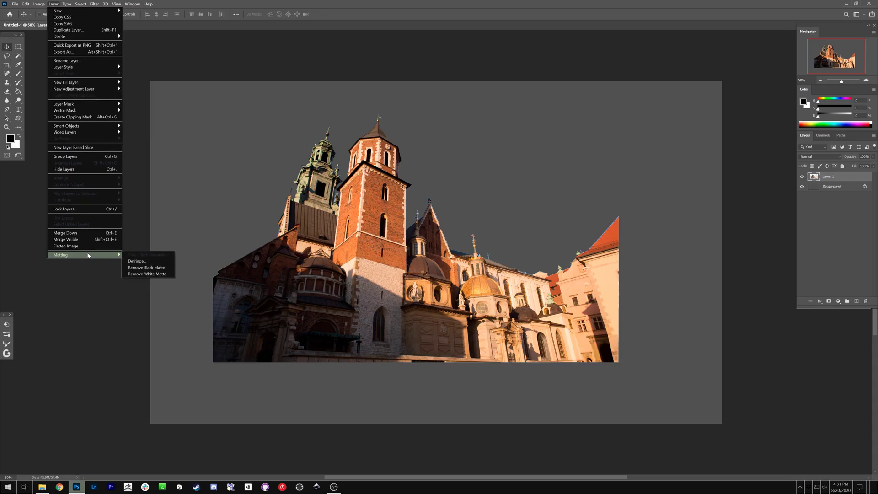
click(147, 259)
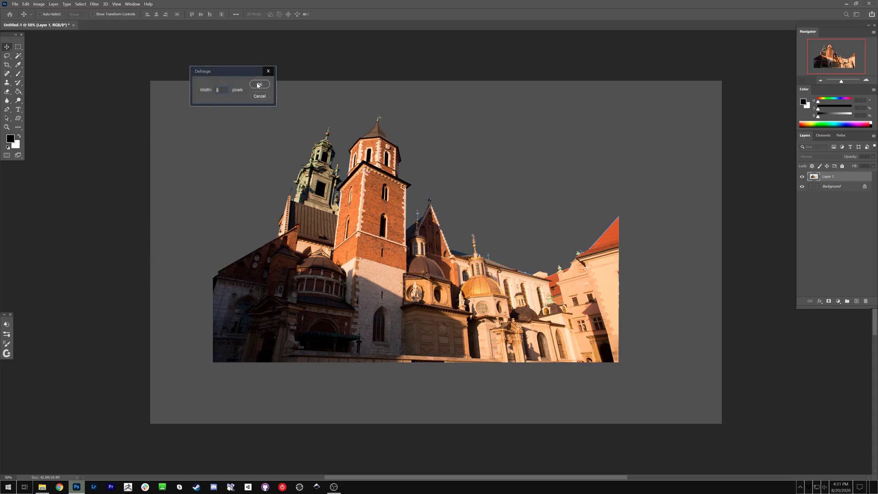
click(259, 85)
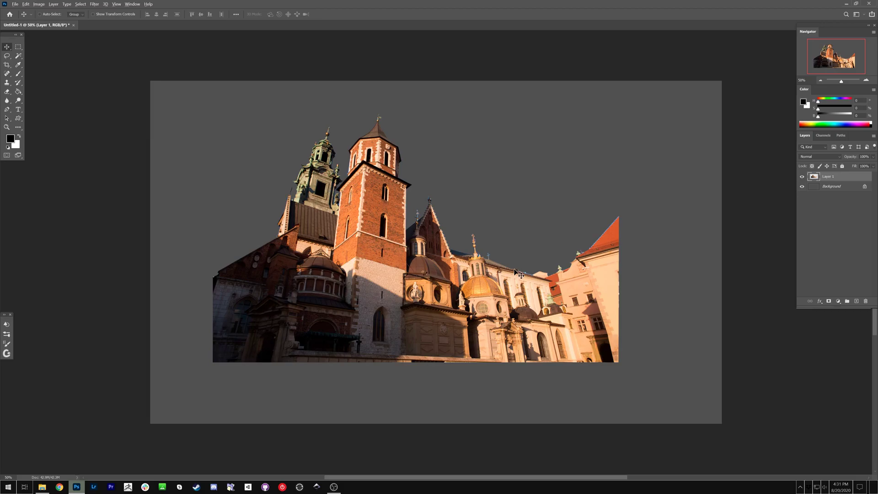
scroll(518, 274, up, 5)
scroll(361, 237, up, 3)
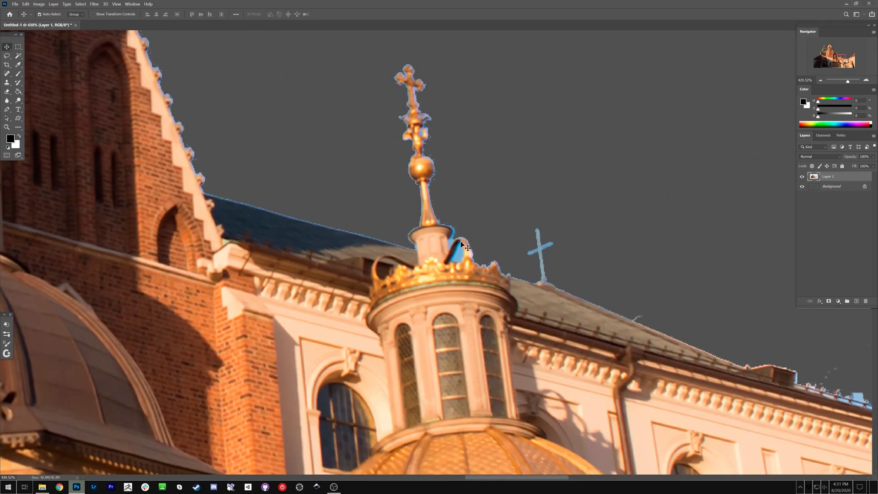
scroll(462, 250, down, 8)
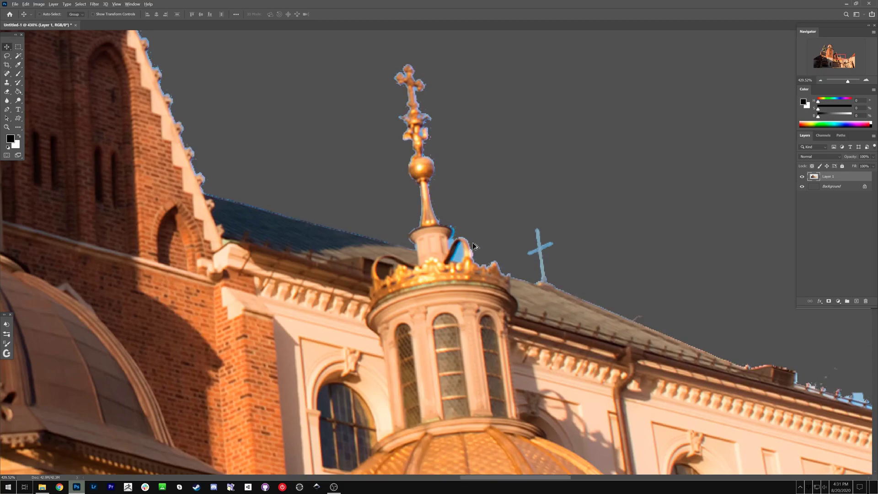